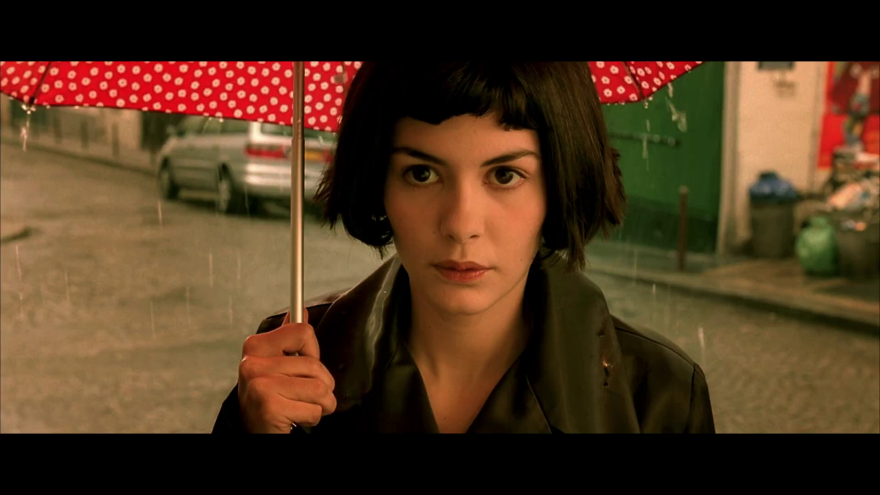
Step: Select the Exposure node and compare the ungraded warehouse clip with the Amelie reference still
mouse_move(365, 136)
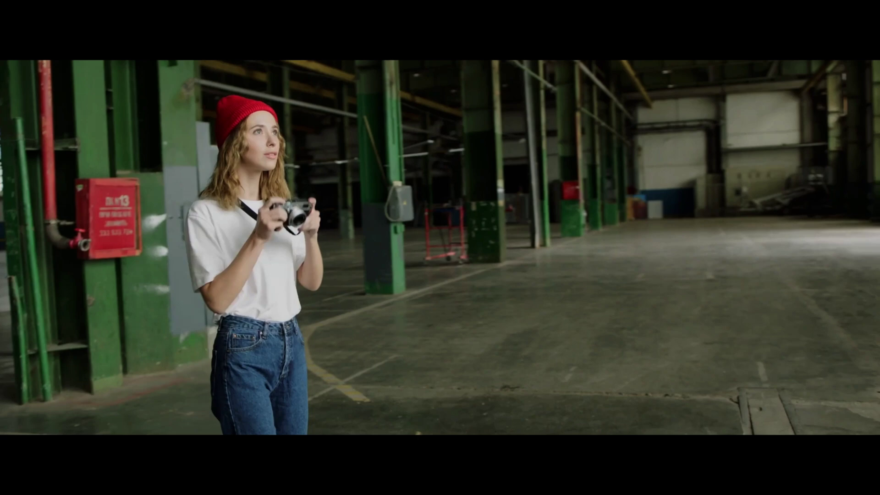
mouse_move(359, 165)
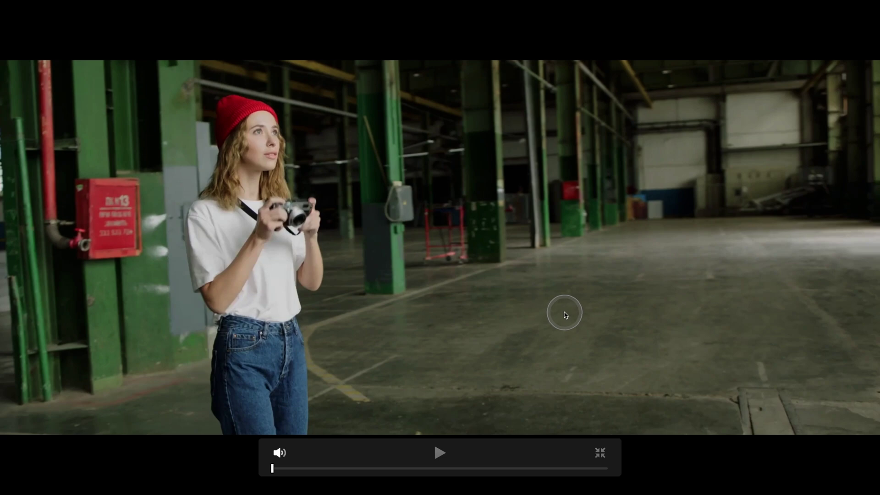
key(Escape)
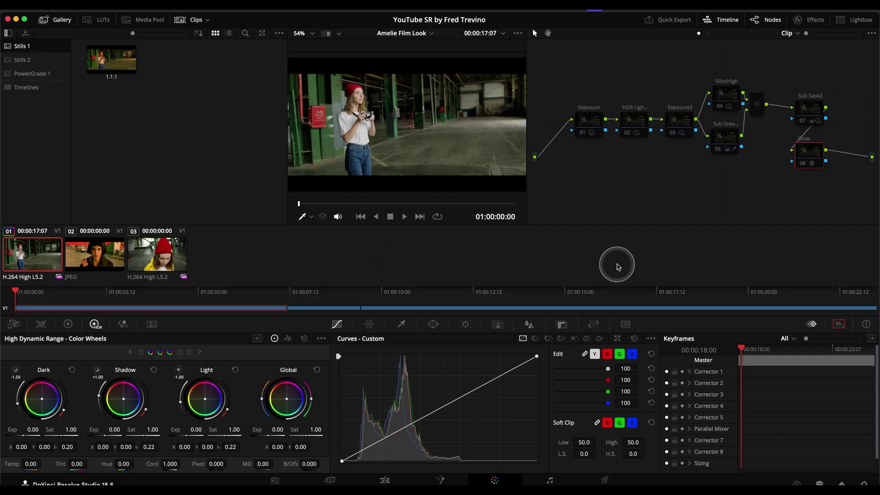
click(589, 132)
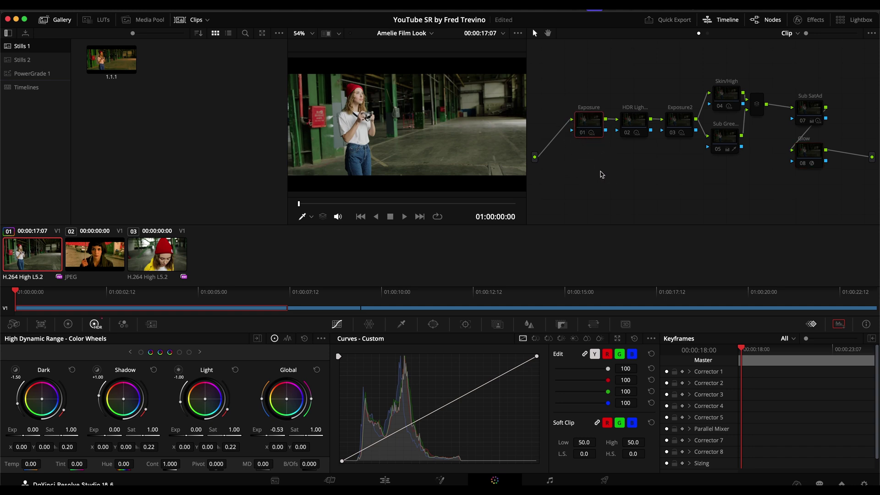
key(Down)
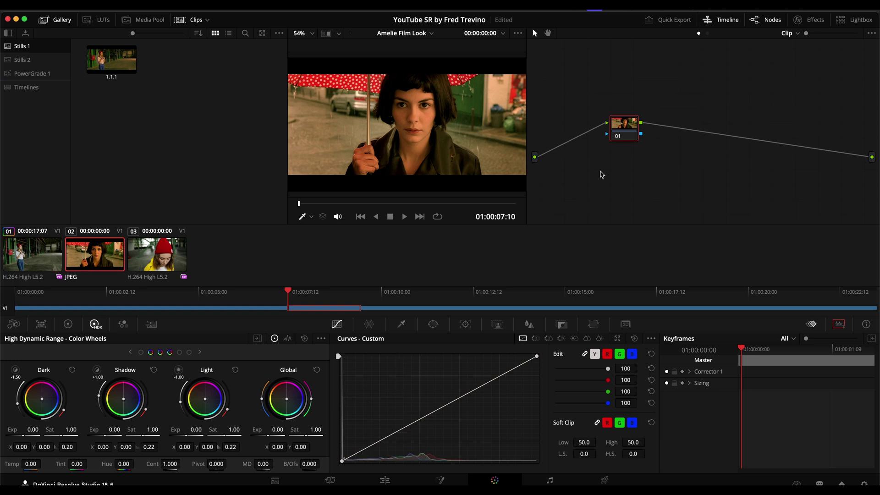
key(Up)
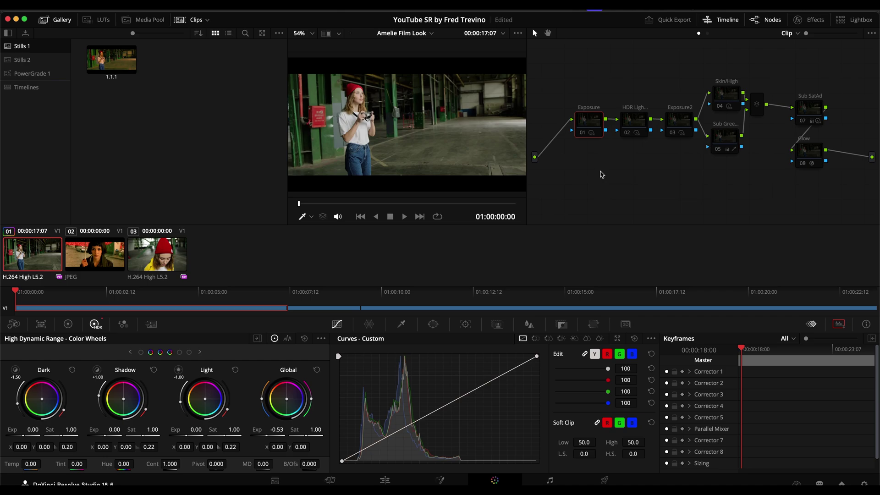
Step: Enable the Exposure node on the warehouse clip and inspect its effect in full-screen view
key(super+f)
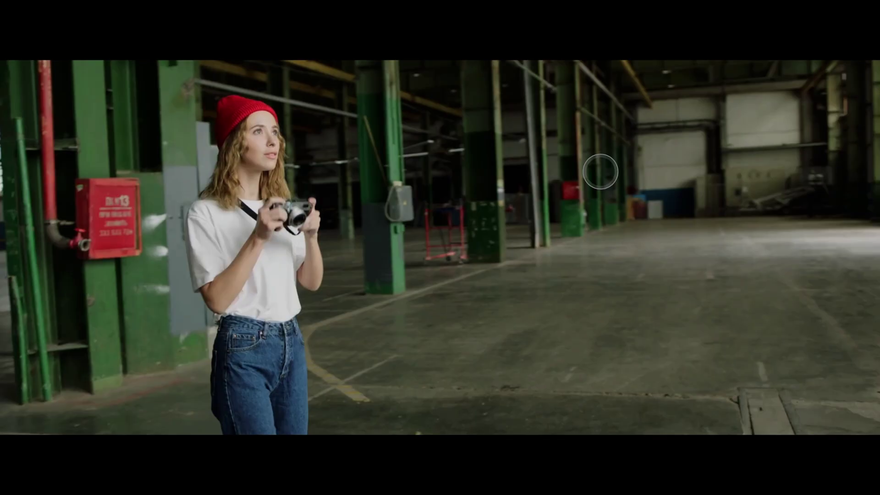
mouse_move(436, 182)
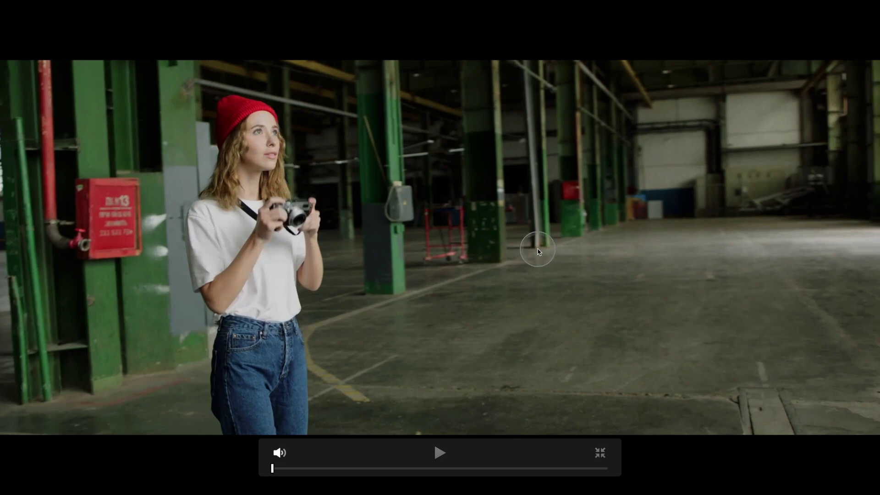
key(Escape)
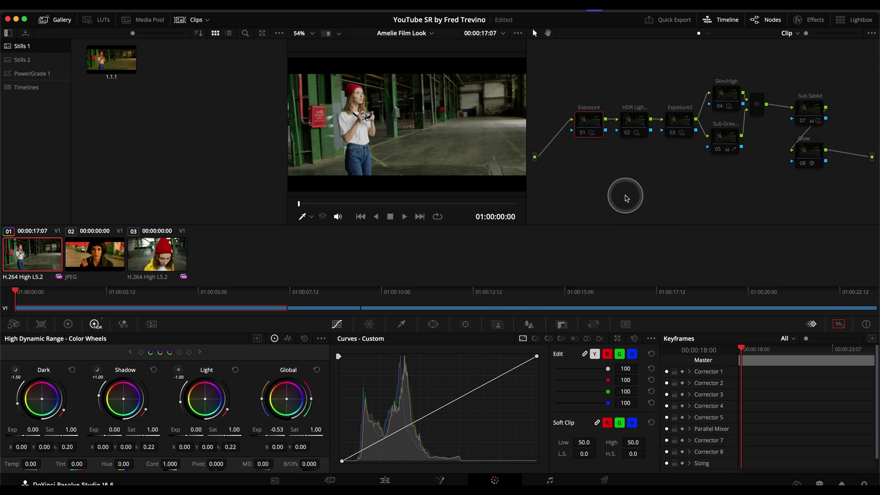
key(super+f)
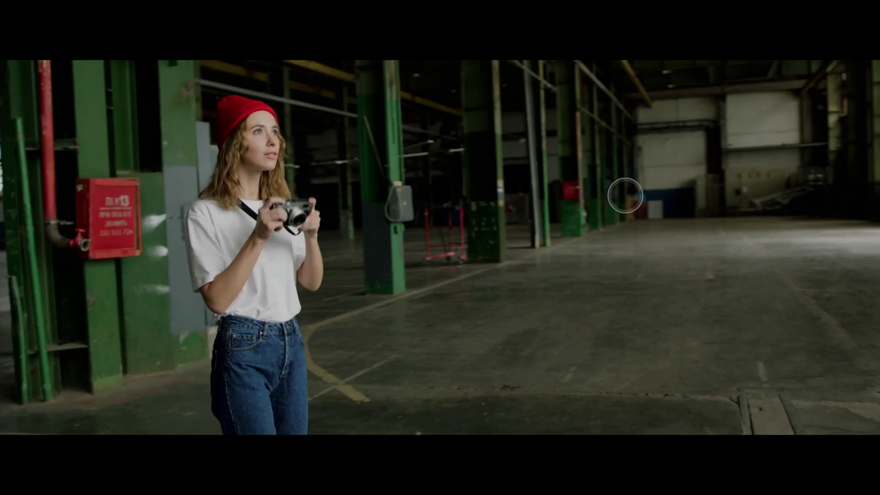
key(super+f)
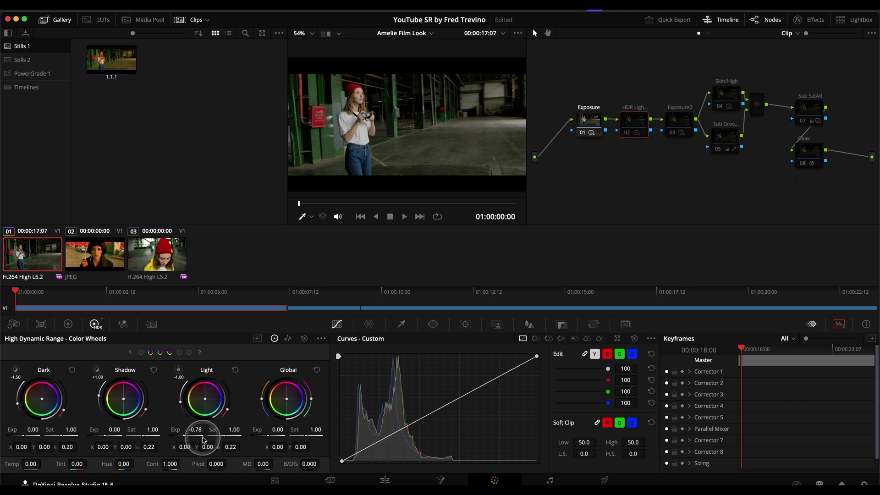
Step: Enable node 02, the HDR light adjustment, and check its Light zone and its effect in full-screen view
click(179, 372)
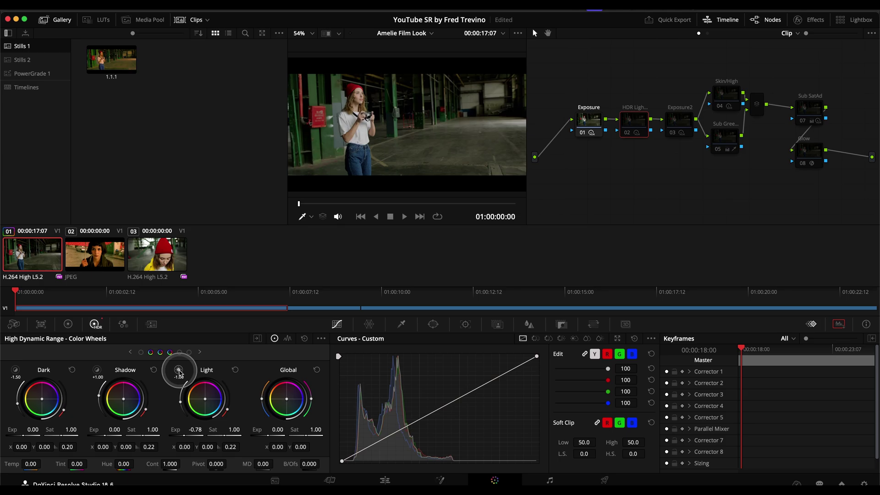
key(super+f)
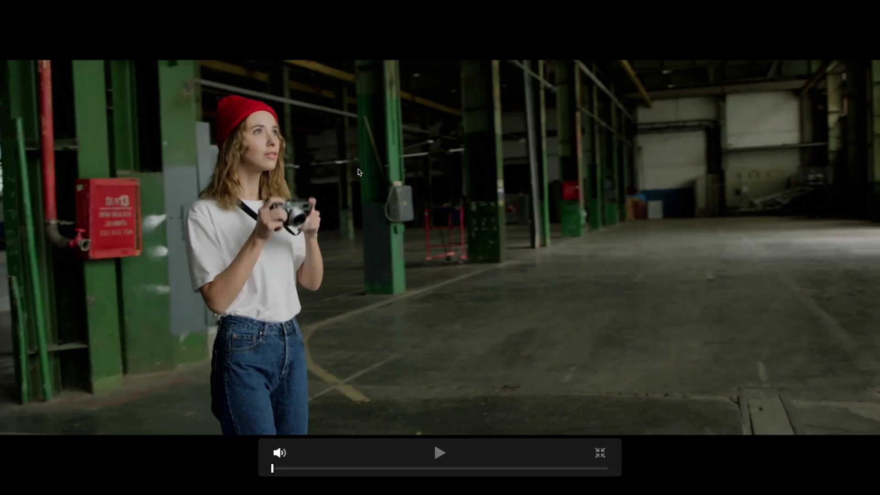
click(358, 170)
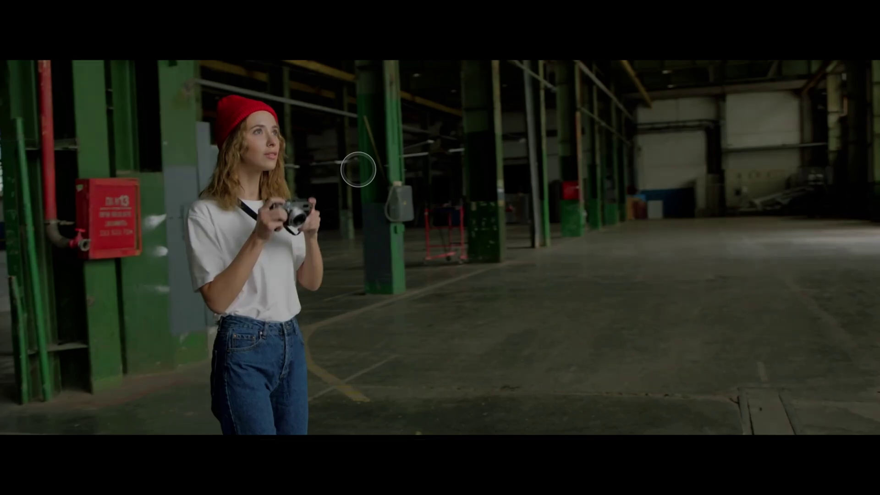
key(Escape)
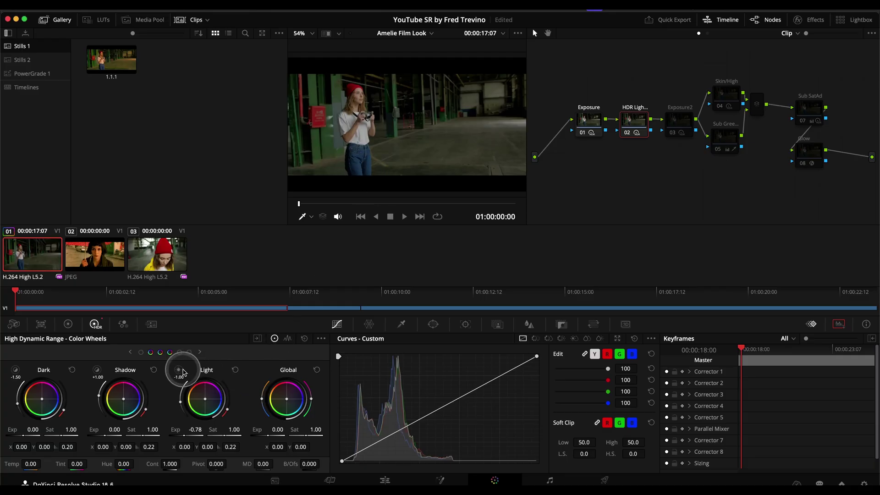
click(181, 372)
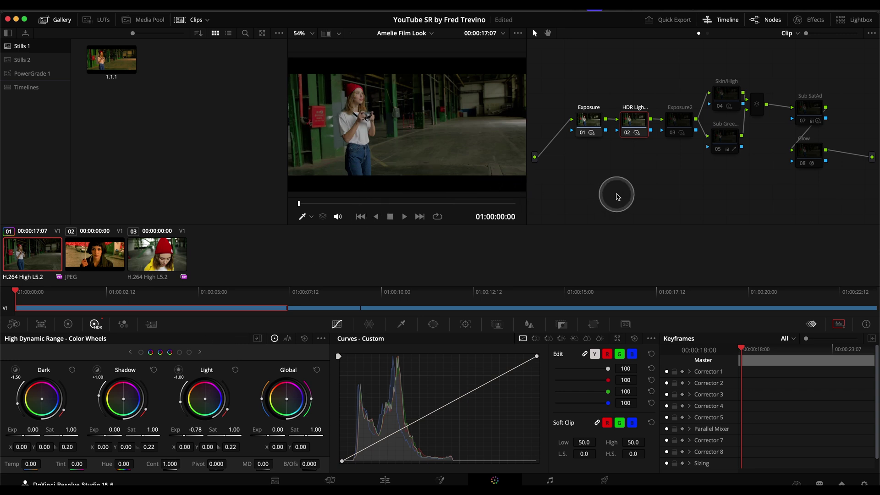
Step: Enable the Exposure2 node on the warehouse clip and inspect the result in full-screen view
key(alt+shift+apostrophe)
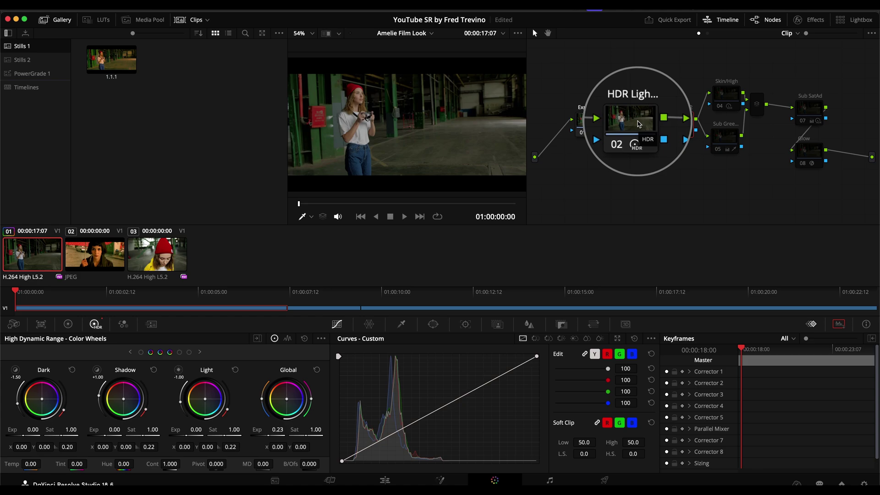
key(super+f)
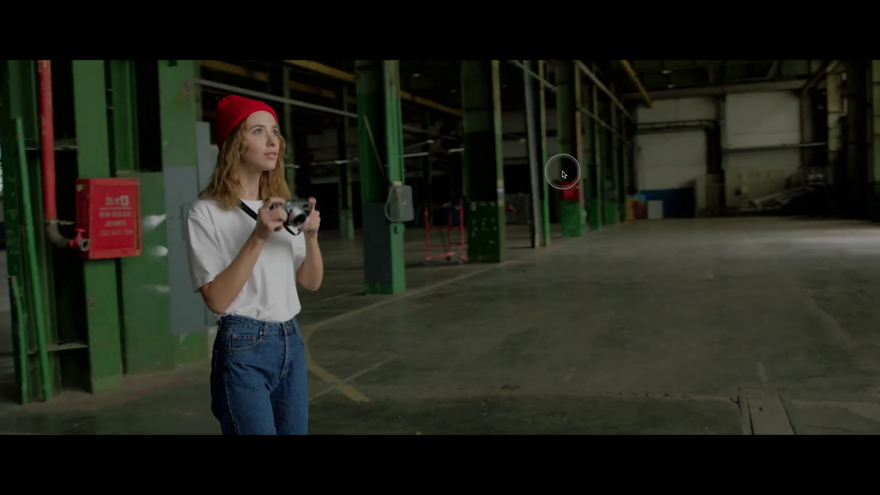
mouse_move(283, 120)
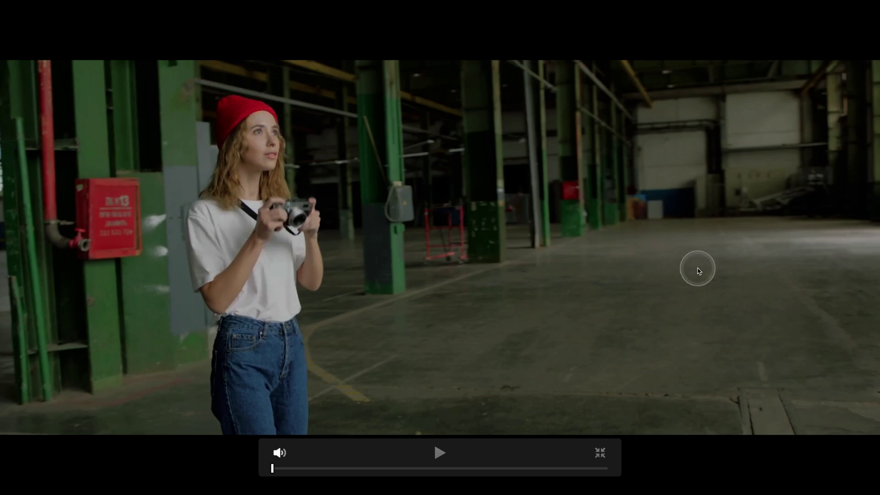
click(517, 247)
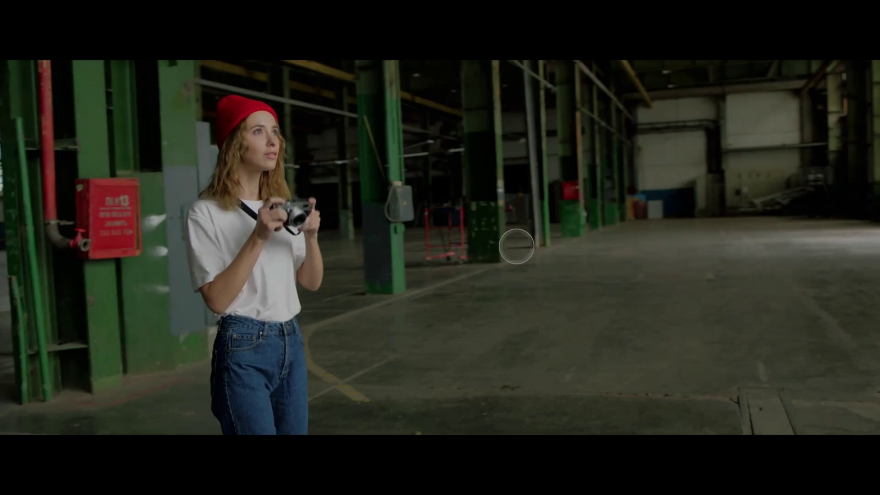
key(Escape)
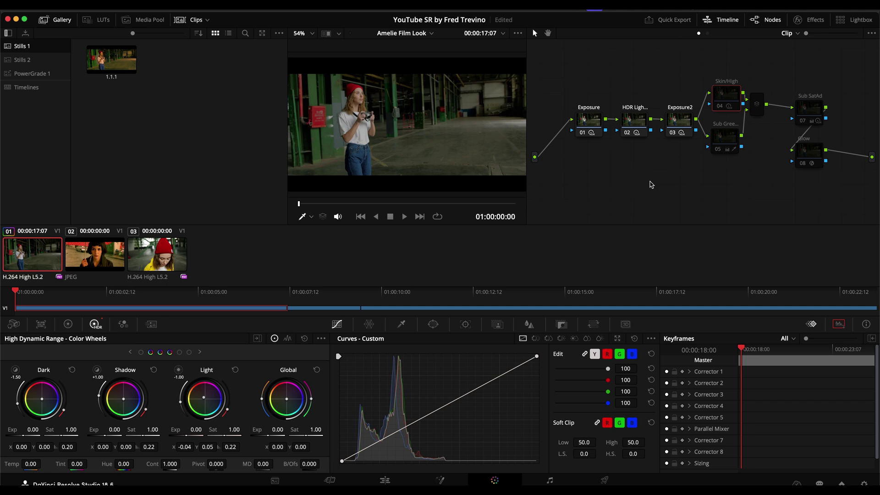
Step: Compare the graded warehouse clip with the Amelie reference still and view the still full screen
key(Down)
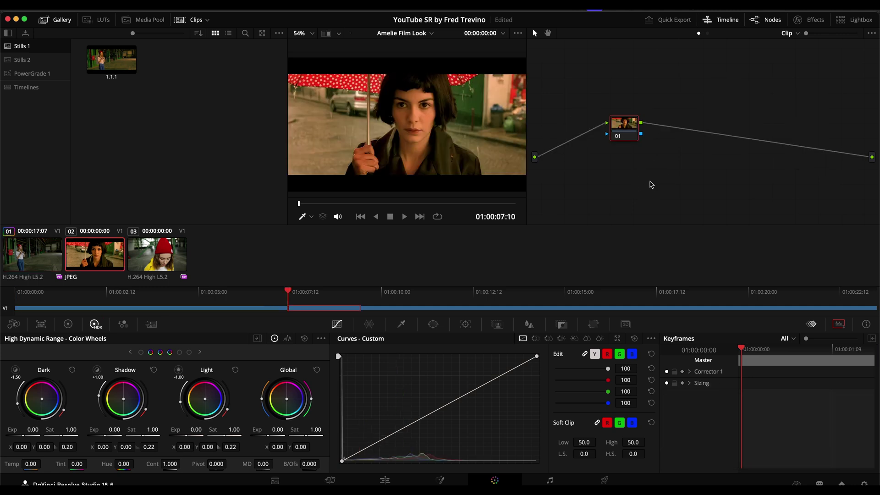
key(Up)
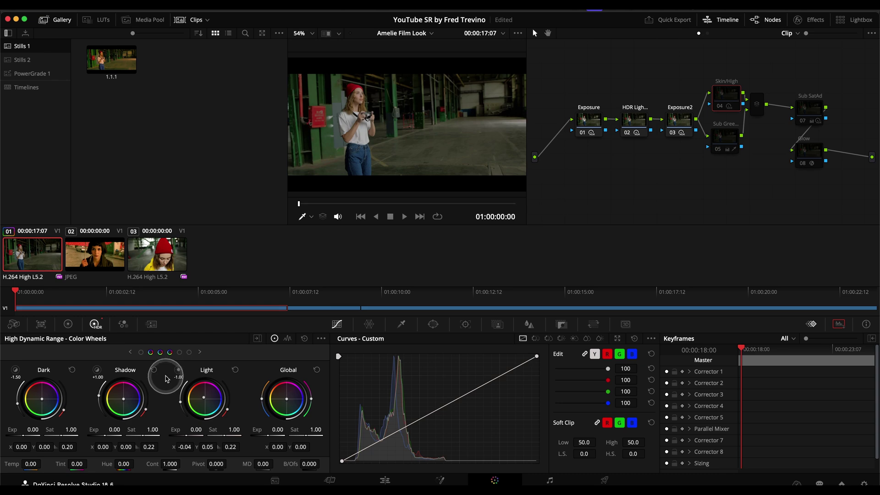
click(97, 257)
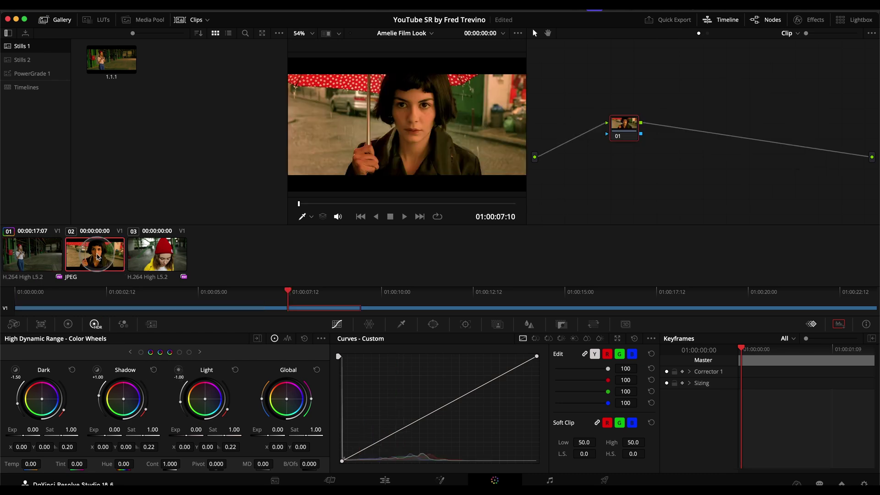
key(super+f)
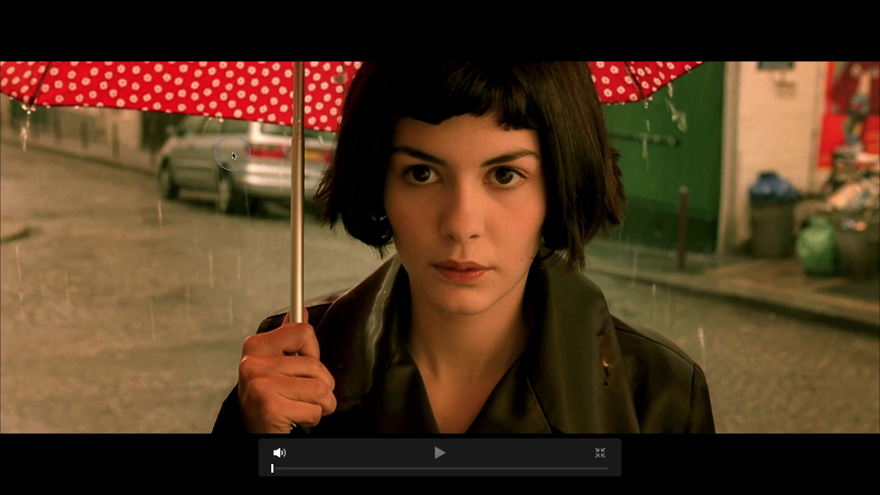
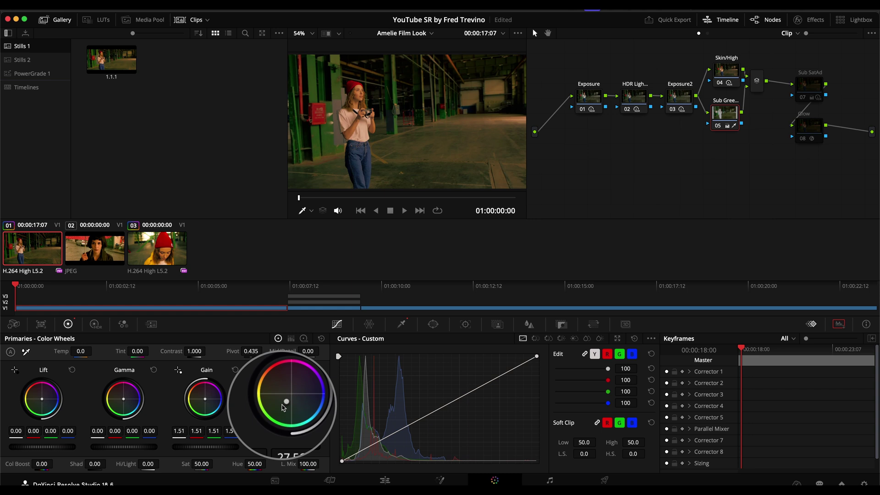
Step: Review the Offset and Gain color wheels of node 05, the green adjustment, against the full-screen reference still
drag(283, 407, 287, 407)
click(209, 393)
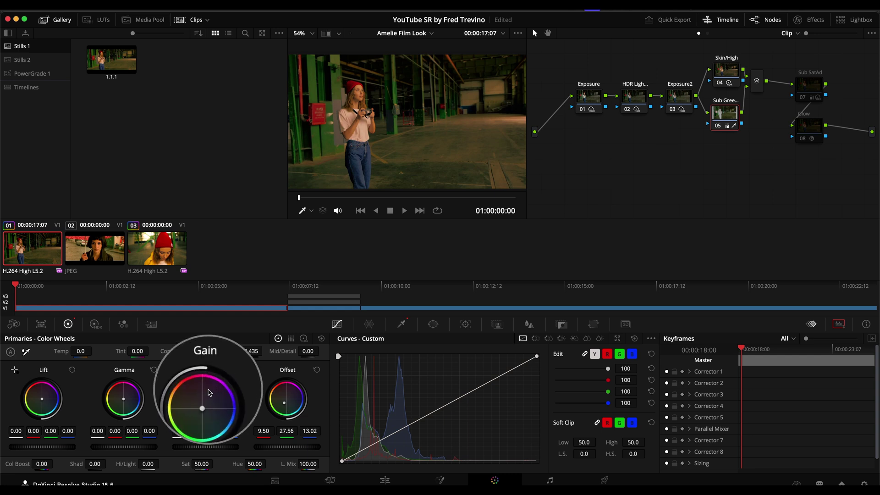
drag(179, 431, 185, 431)
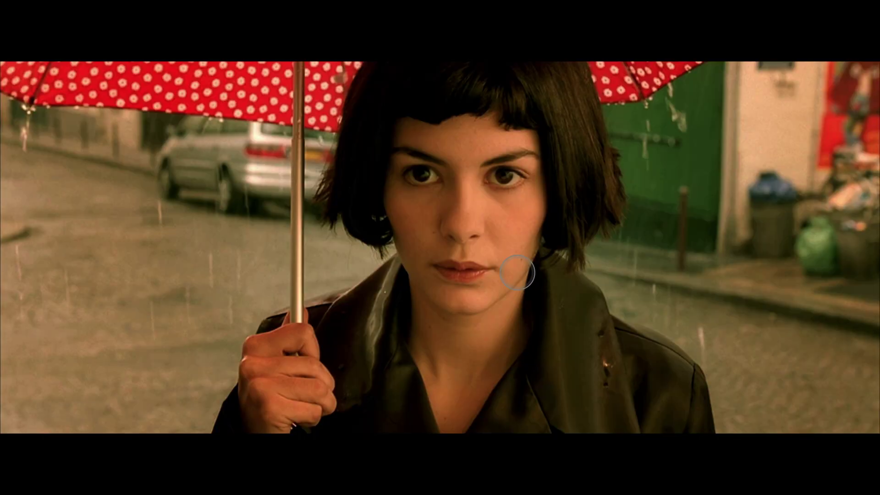
key(Escape)
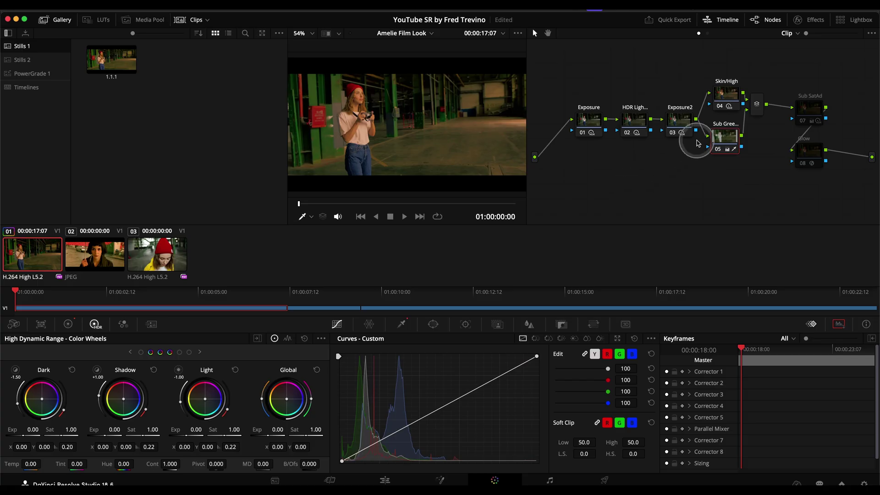
Step: Check the color space and channel settings of the Sub SatAd node and enable it, viewing the clip full screen
click(809, 110)
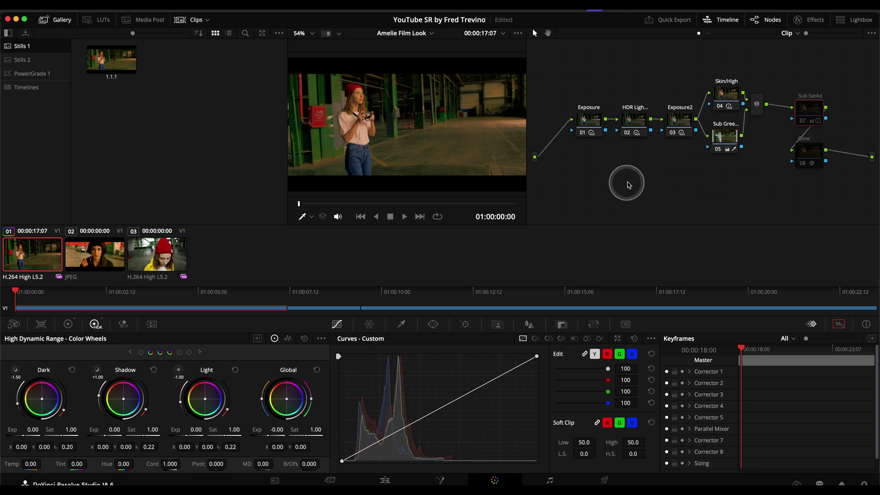
right_click(810, 113)
mouse_move(820, 239)
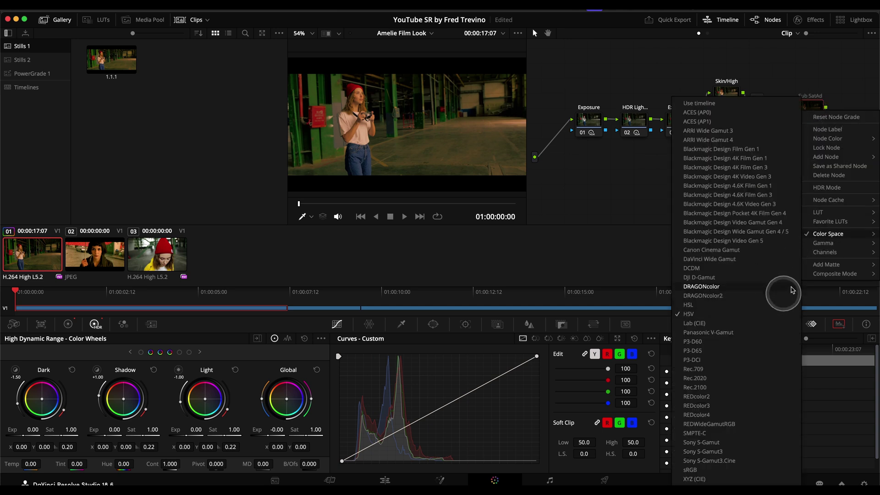
mouse_move(821, 255)
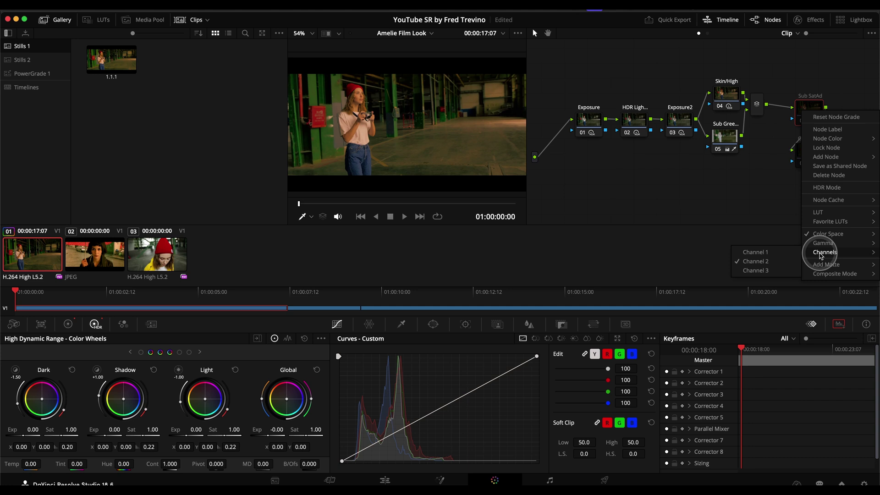
click(740, 212)
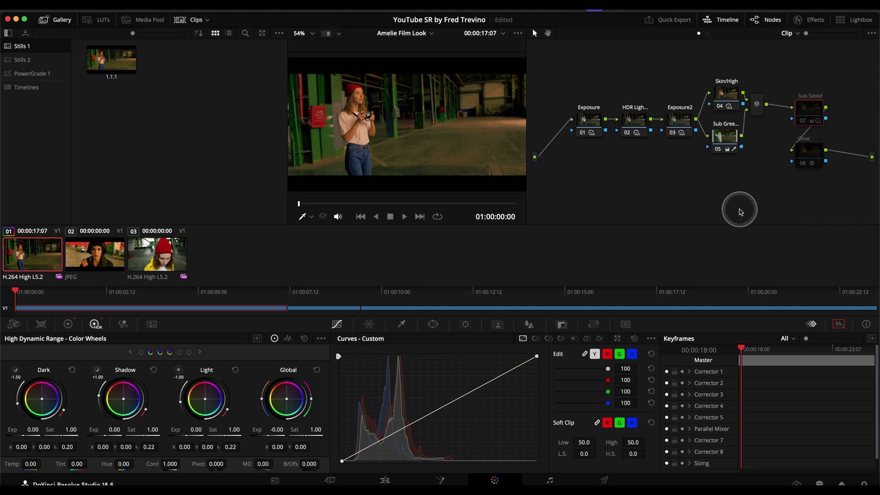
key(super+f)
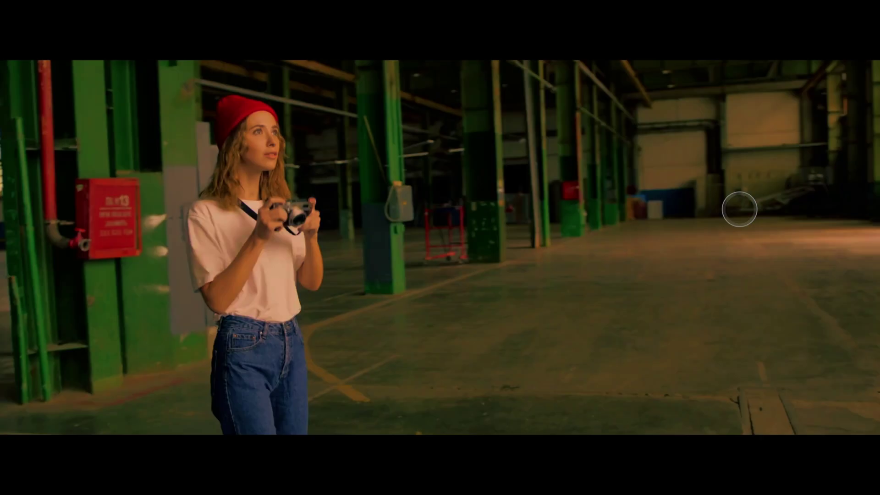
key(Escape)
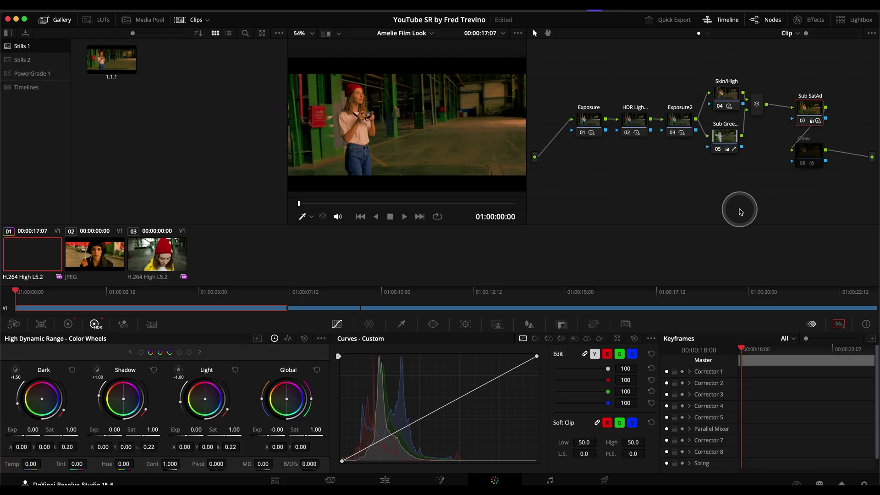
Step: Compare the warehouse clip with and without its full grade in full-screen view and during playback
click(805, 152)
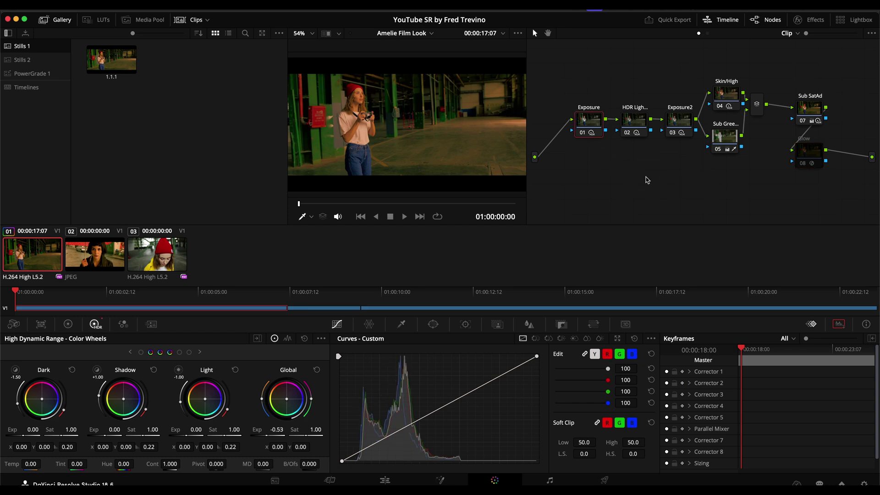
key(super+f)
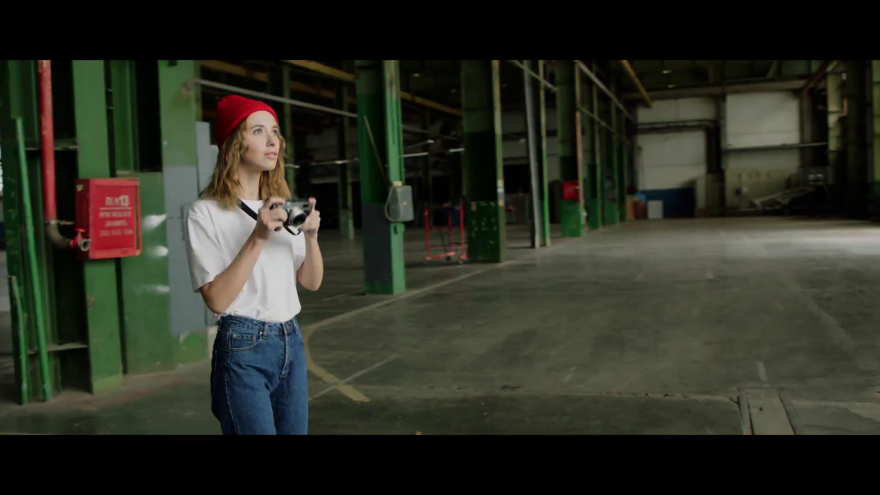
key(shift+d)
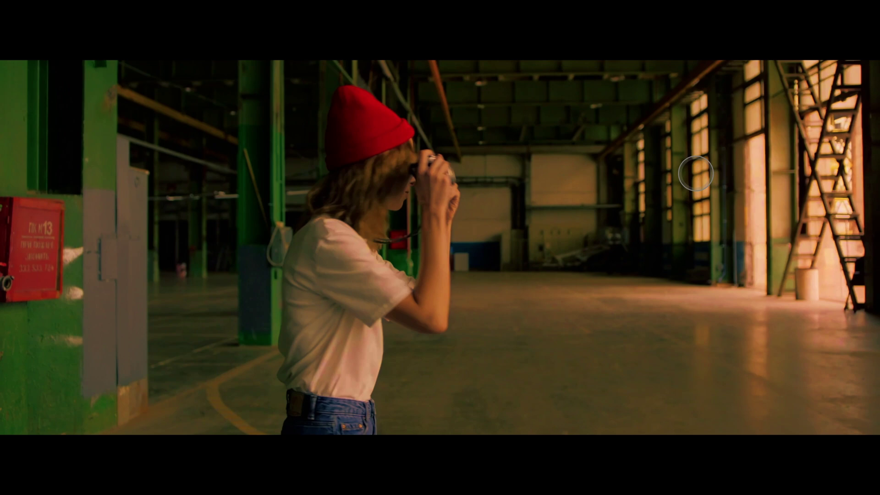
click(696, 173)
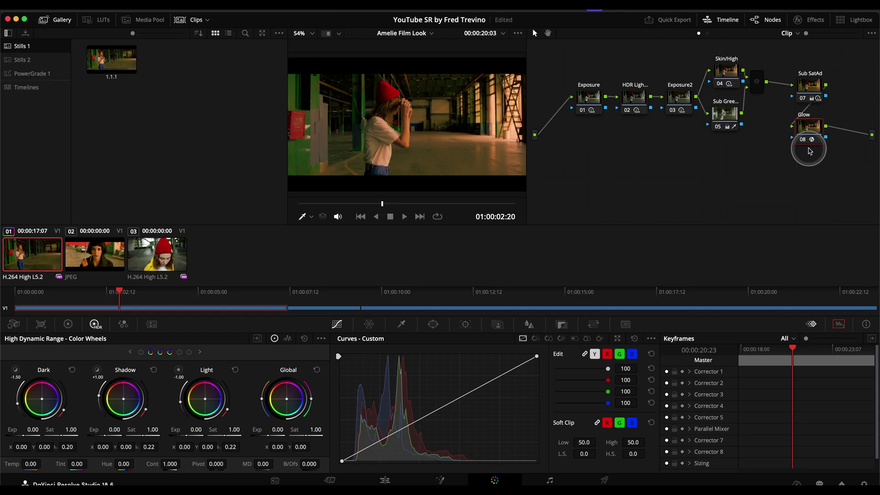
Step: Review the Glow effect's settings, trying a higher H/V Ratio and resetting it to its default
click(811, 19)
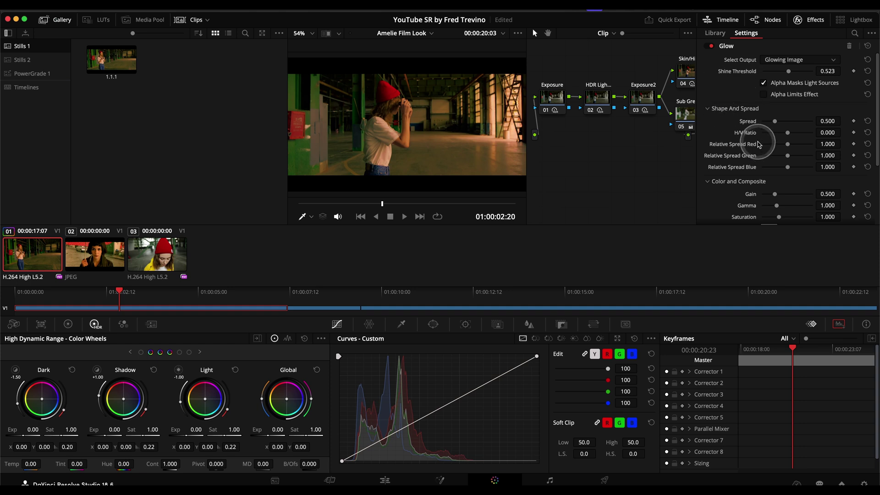
drag(788, 132, 826, 130)
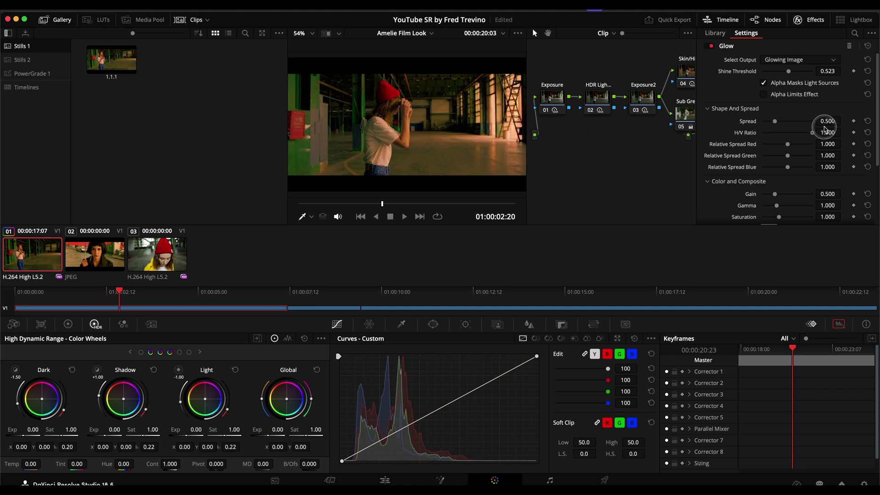
double_click(745, 134)
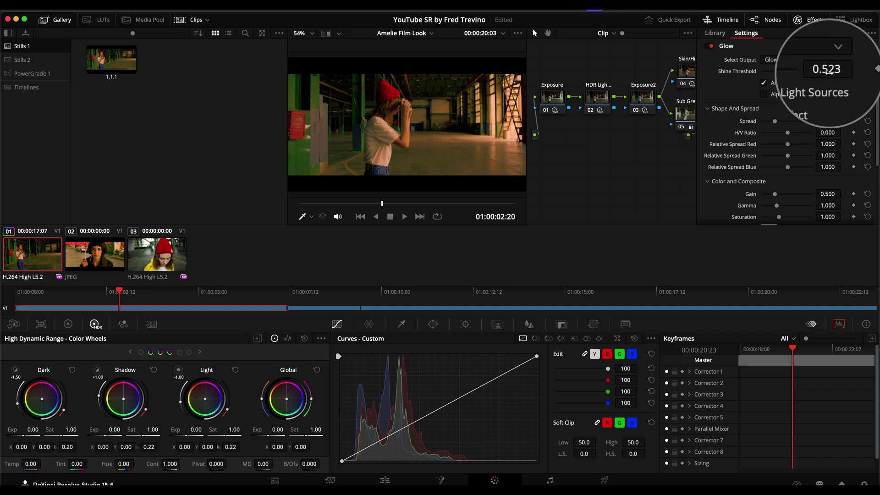
click(812, 21)
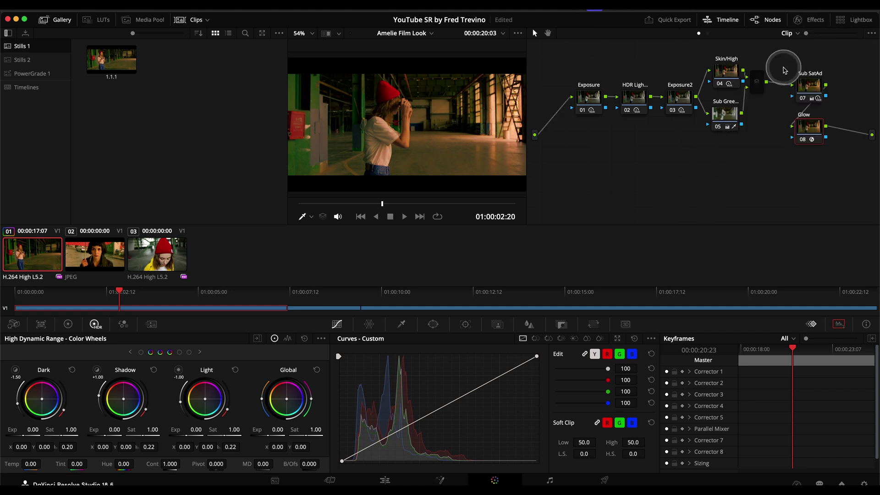
Step: Turn the Glow node off and on repeatedly to compare its effect on the warehouse clip
key(ctrl+d)
key(ctrl+d)
key(ctrl+d)
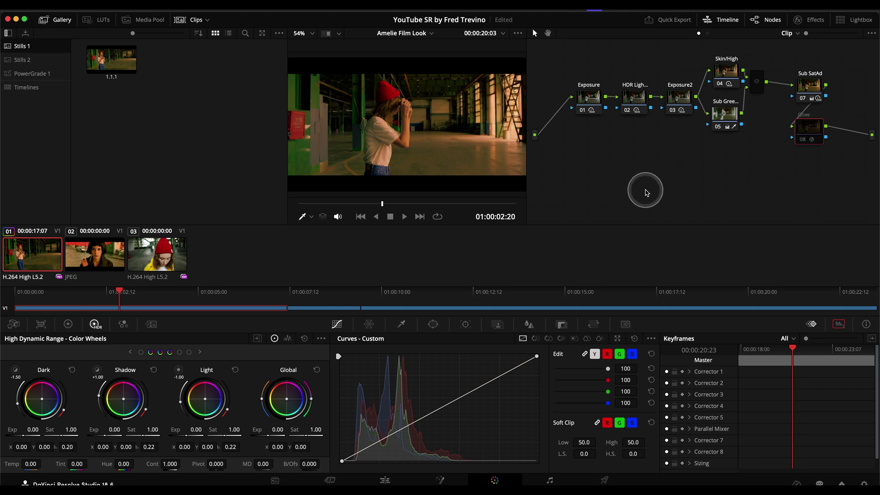
key(ctrl+d)
key(ctrl+d)
key(ctrl+d)
Step: Return the playhead to the start of the warehouse clip and inspect the complete grade full screen
drag(380, 207, 277, 205)
key(super+f)
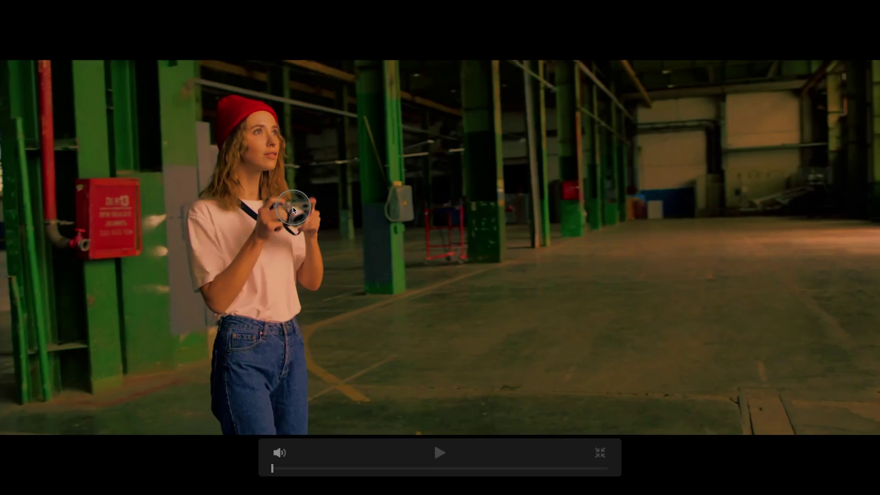
click(718, 295)
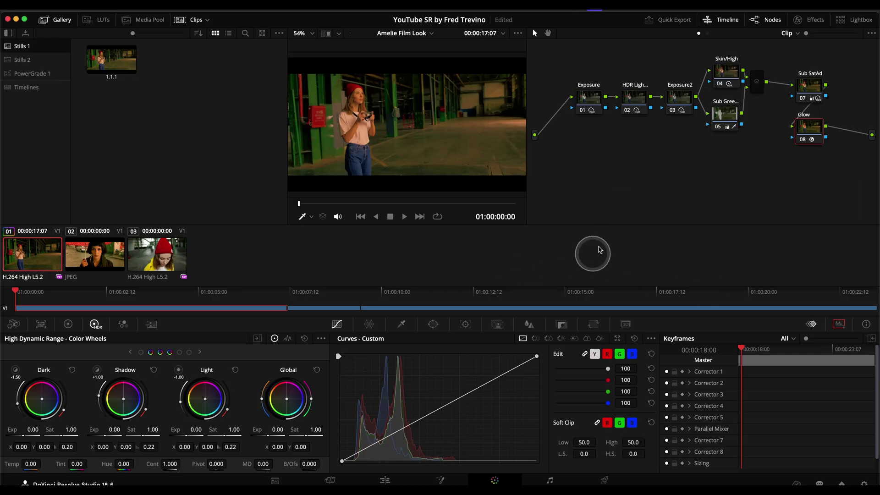
Step: Apply the grade from gallery still 1.1.1 to clip 03, the close-up with the red beanie
click(161, 259)
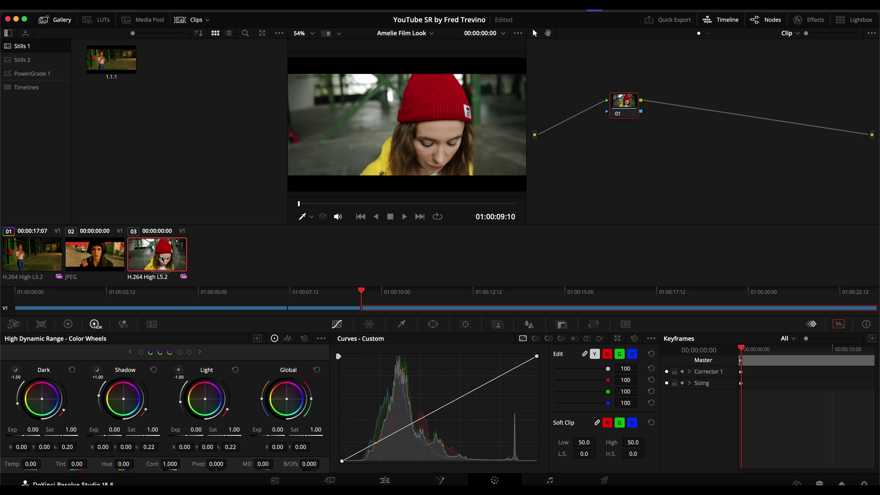
drag(227, 268, 110, 59)
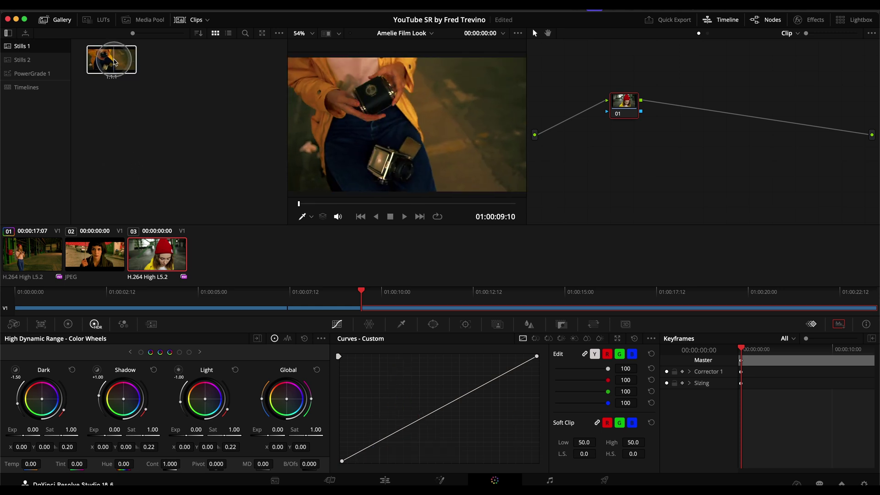
right_click(110, 58)
click(131, 90)
click(167, 149)
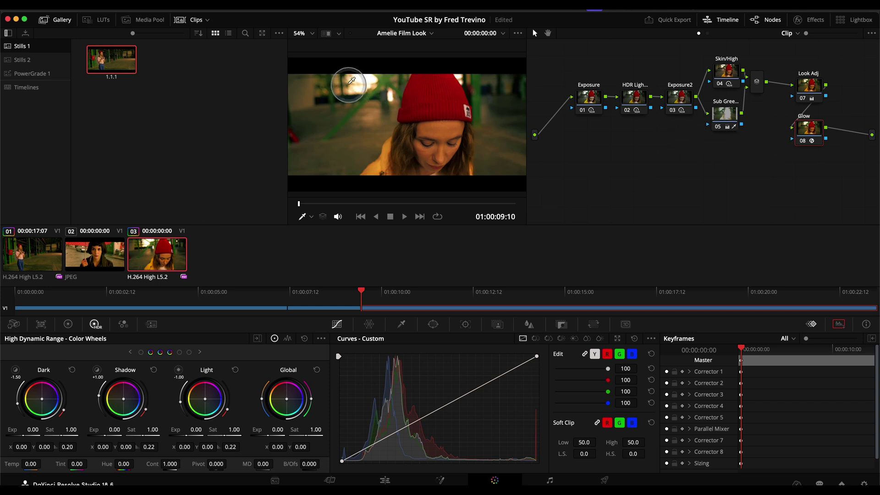
Step: Toggle the Glow node on clip 03 several times to compare the close-up with and without glow
key(ctrl+d)
key(ctrl+d)
key(ctrl+d)
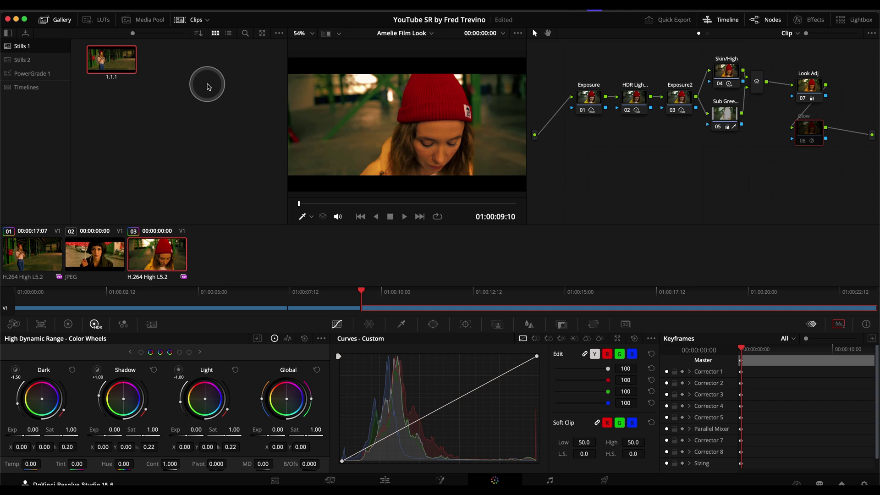
key(ctrl+d)
key(ctrl+d)
key(ctrl+d)
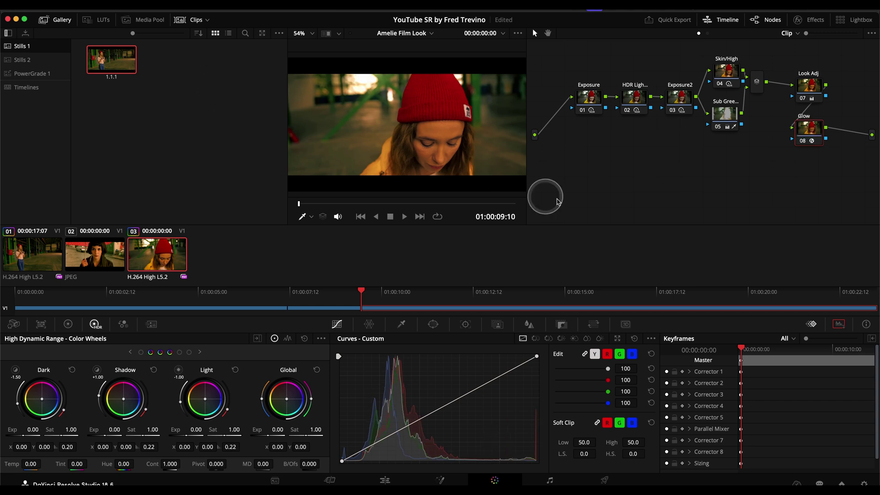
Step: Add a serial node after Look Adj with HDR Global exposure at 0.51 and play clip 03 full screen
click(806, 96)
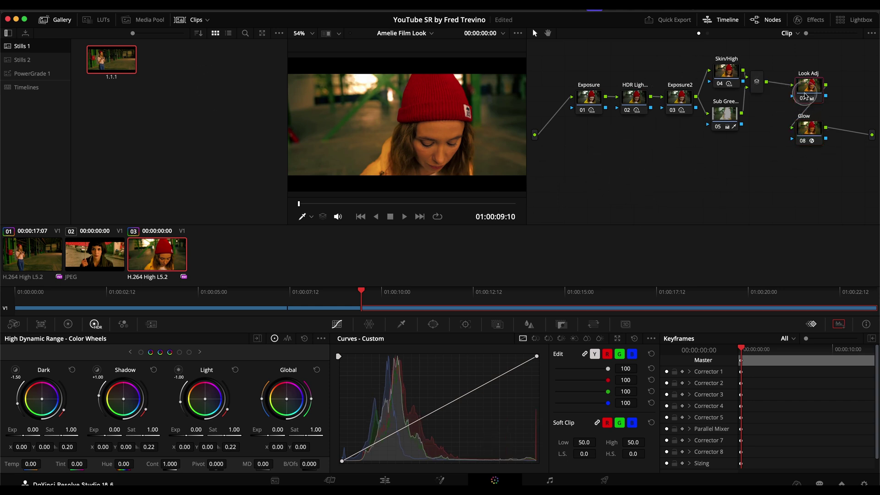
key(alt+s)
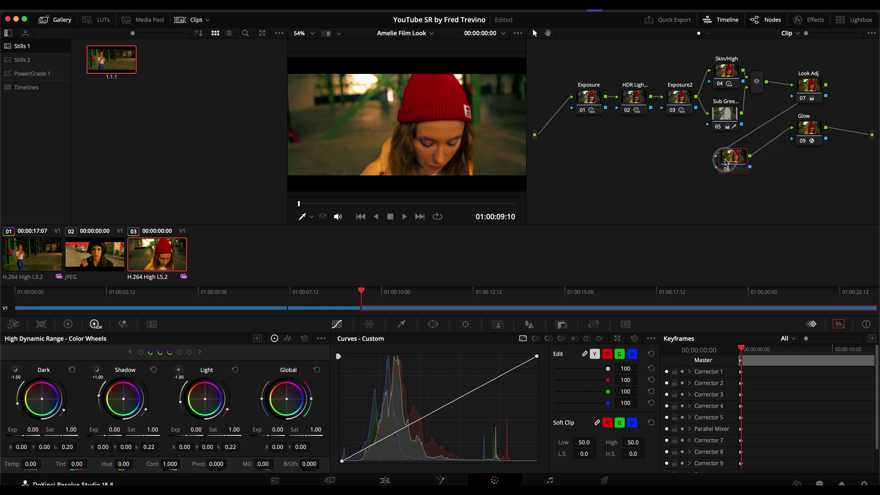
drag(727, 163, 691, 162)
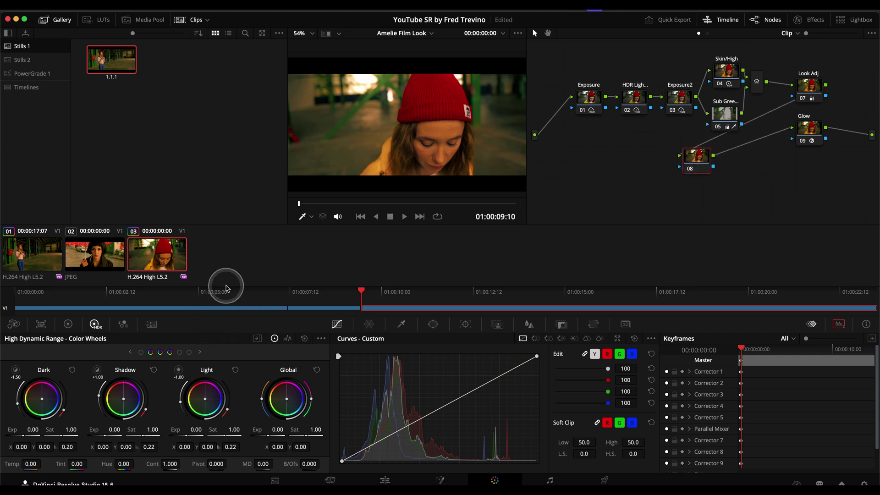
key(ctrl+v)
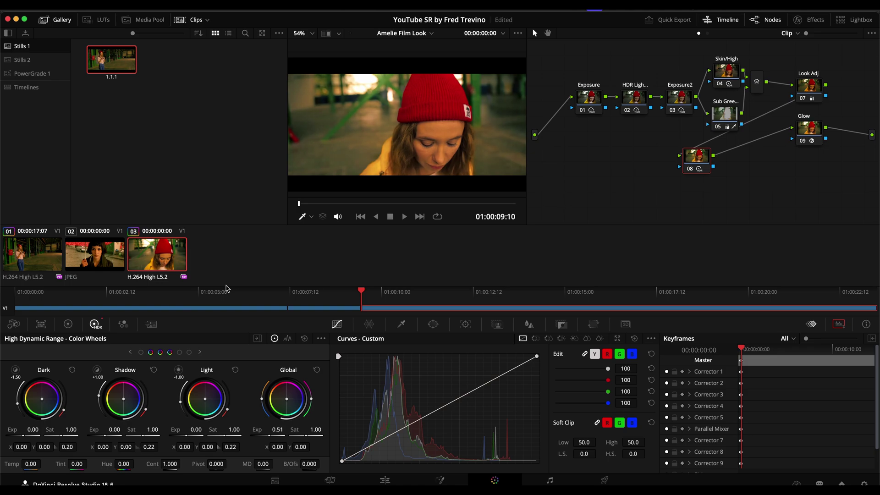
key(super+f)
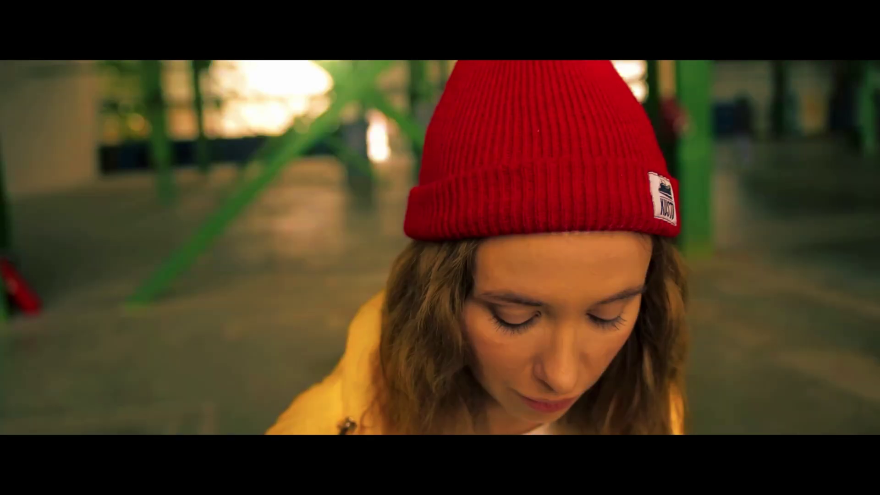
key(space)
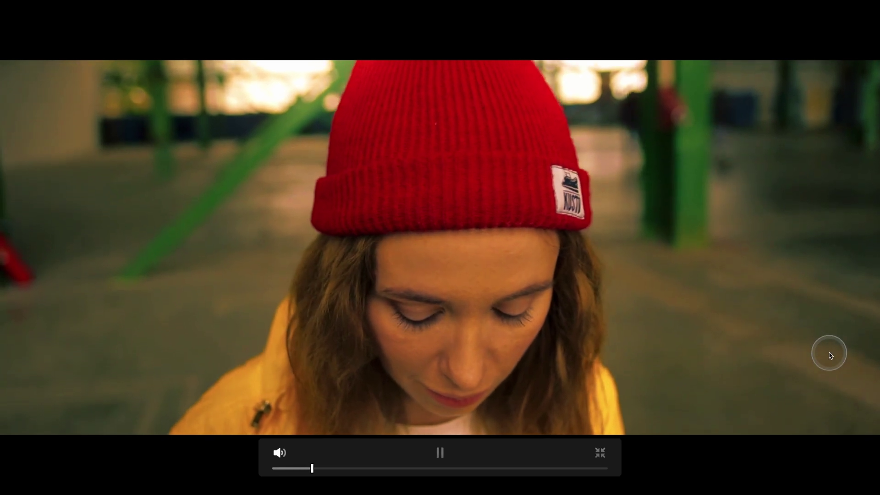